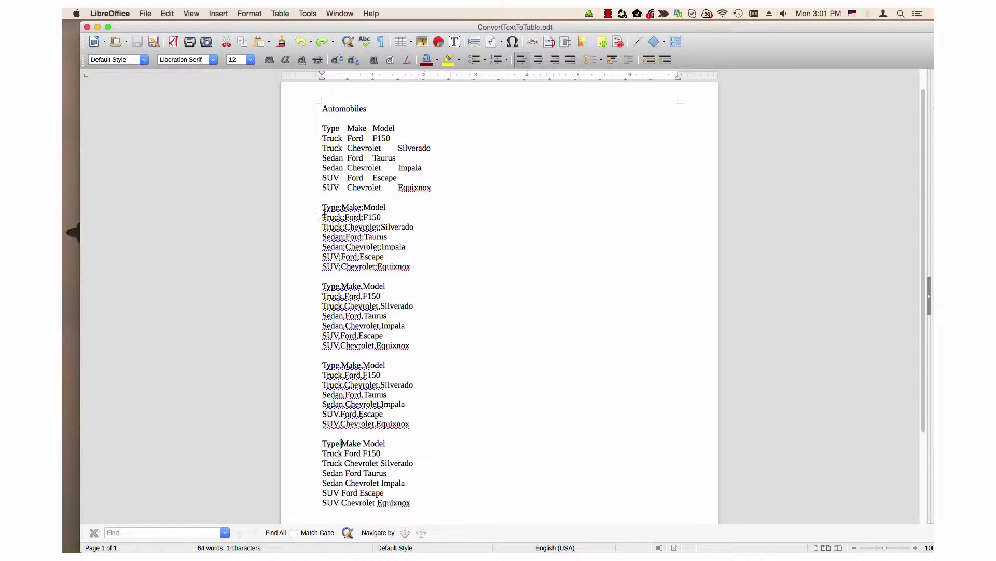
Step: Convert the selected semicolon-separated car list into a table, splitting at Semicolons
{"action": "left_click_drag", "start_coordinate": [322, 207], "coordinate": [410, 267]}
{"action": "left_click", "coordinate": [281, 13]}
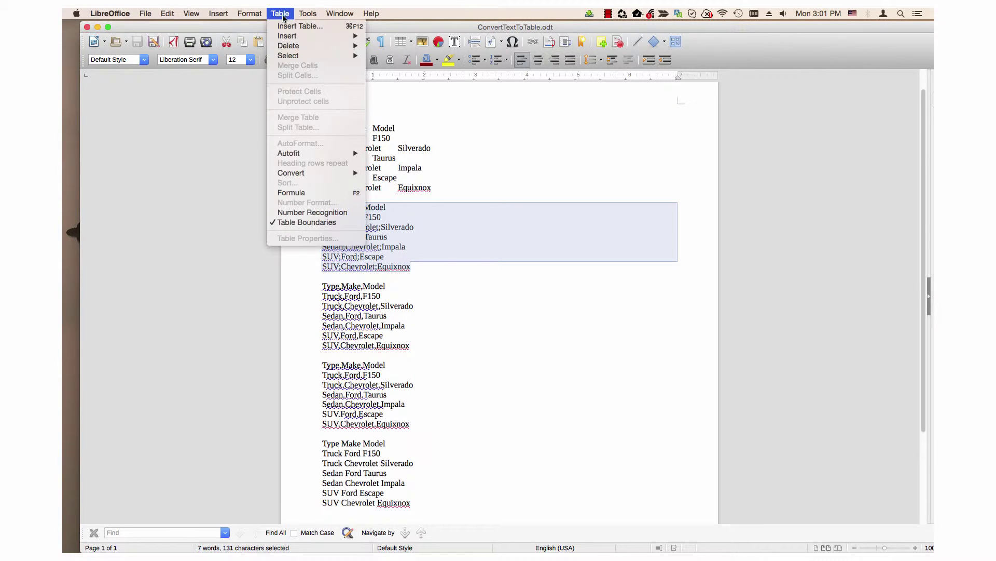
{"action": "mouse_move", "coordinate": [291, 173]}
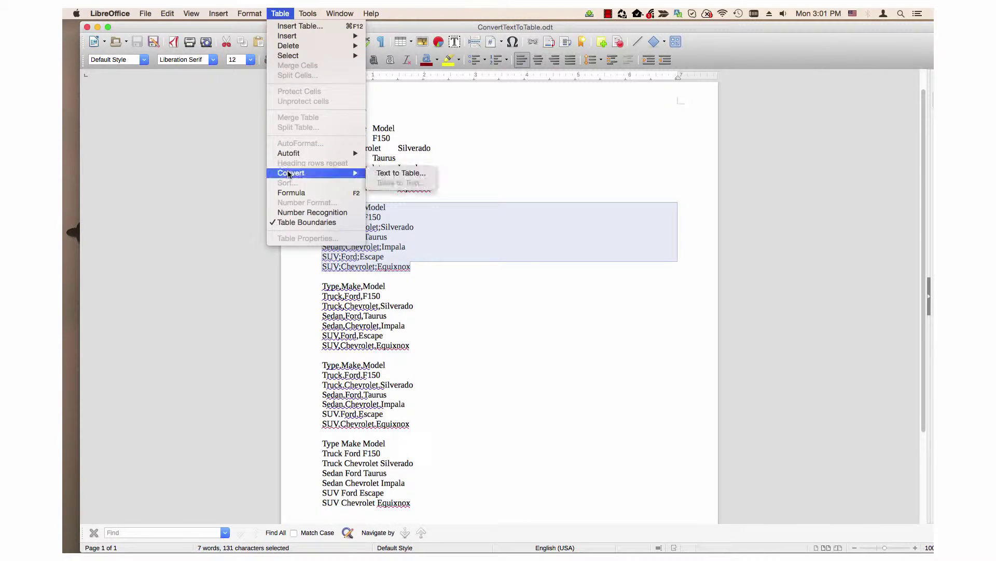
{"action": "left_click", "coordinate": [382, 172]}
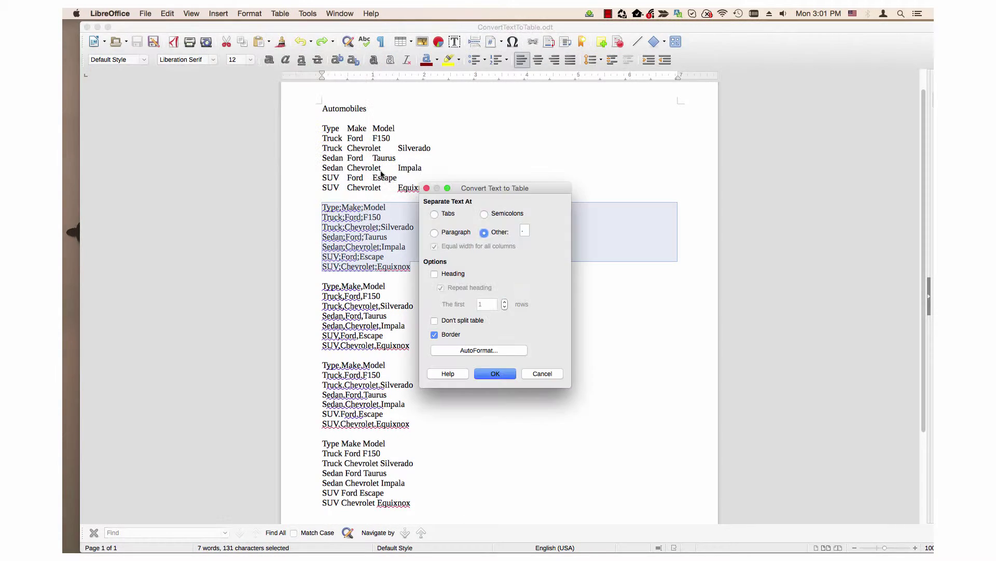
{"action": "left_click", "coordinate": [435, 274]}
{"action": "left_click", "coordinate": [435, 274]}
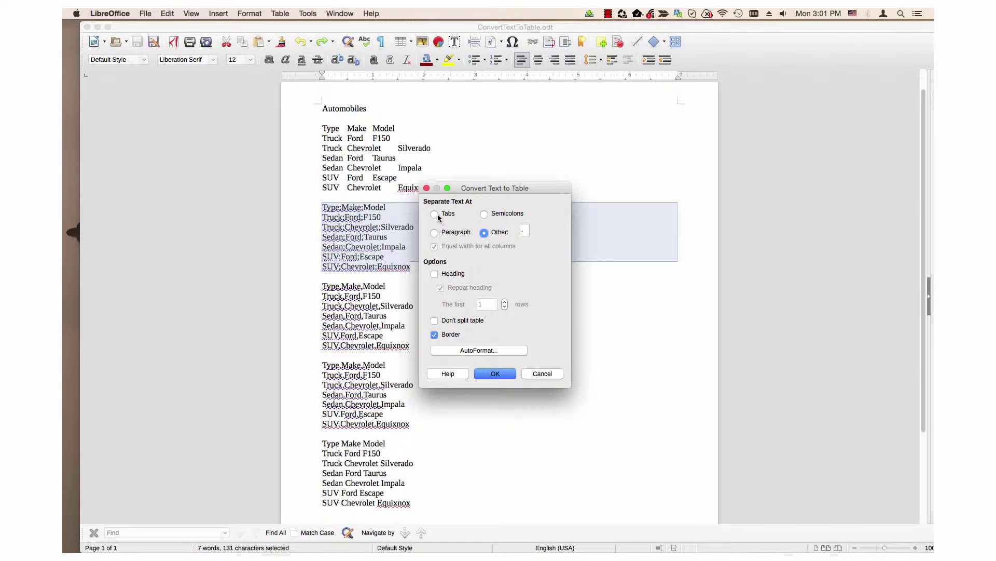
{"action": "left_click", "coordinate": [485, 215]}
{"action": "left_click", "coordinate": [488, 373]}
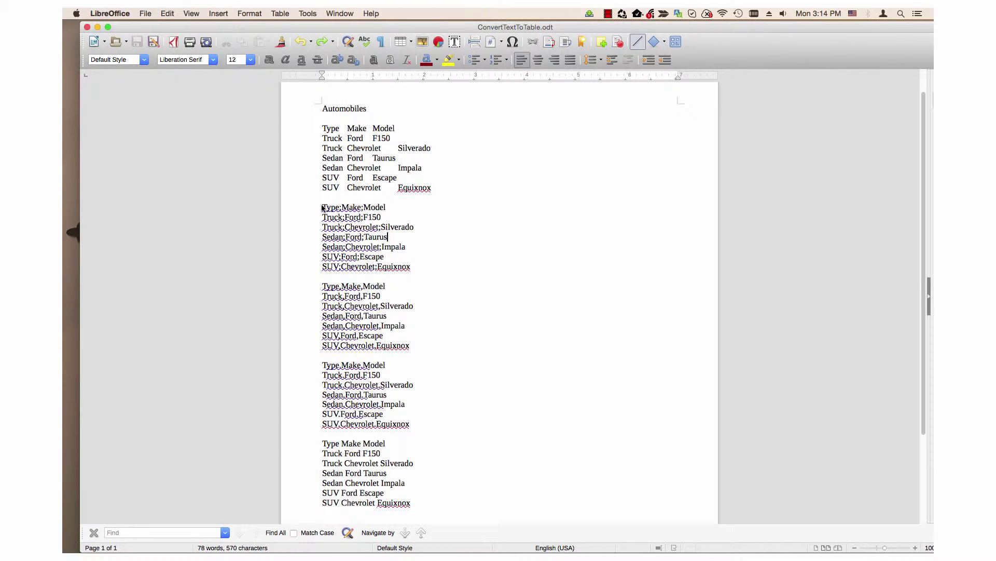
Step: Reselect the semicolon car list and bring up Table > Convert > Text to Table
{"action": "left_click_drag", "start_coordinate": [323, 208], "coordinate": [410, 266]}
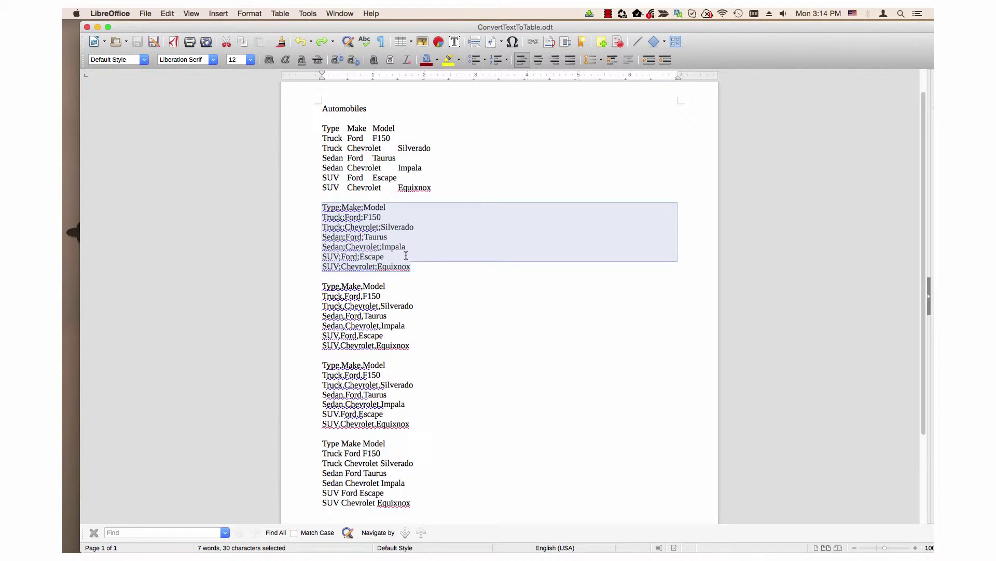
{"action": "left_click", "coordinate": [280, 14]}
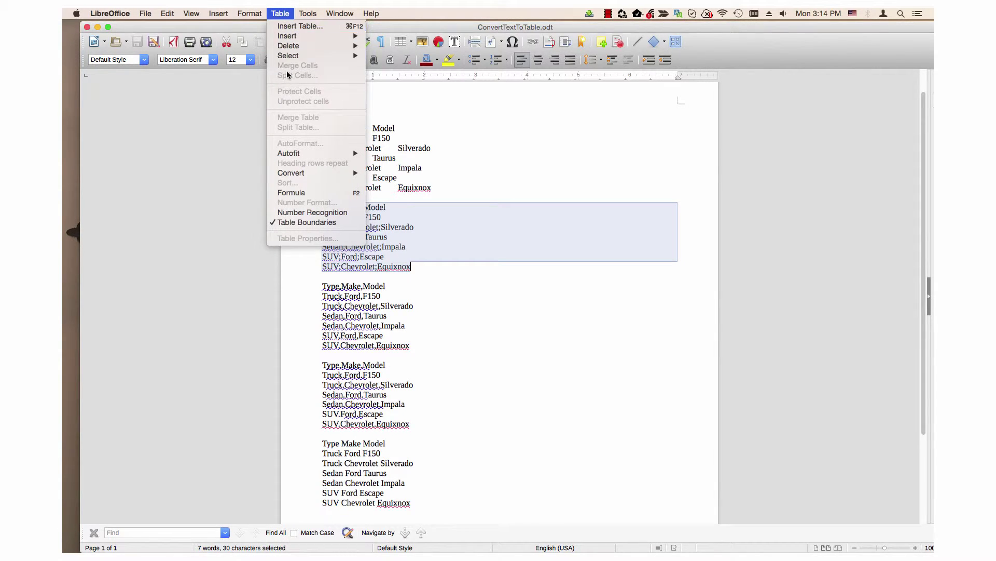
{"action": "mouse_move", "coordinate": [304, 173]}
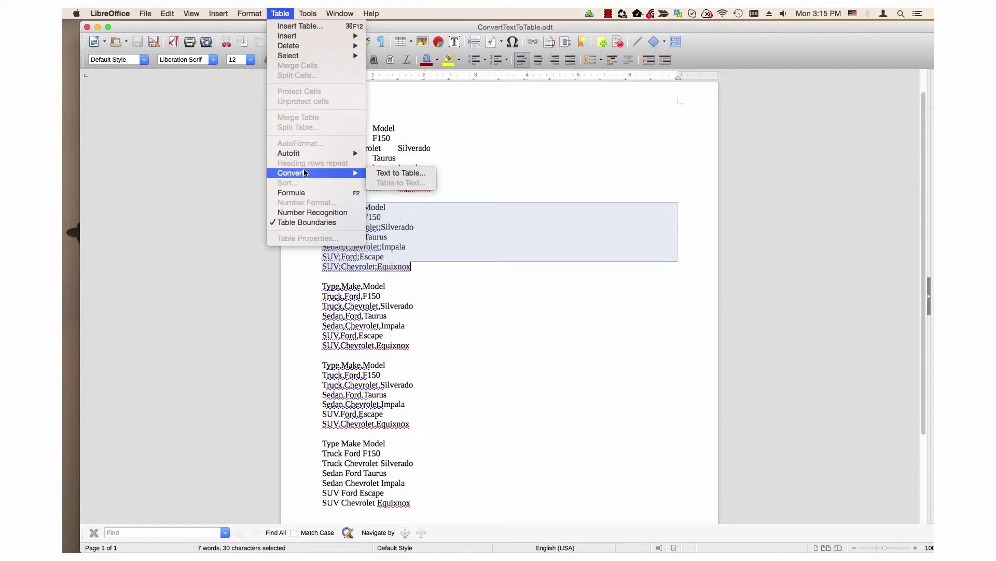
{"action": "left_click", "coordinate": [385, 174]}
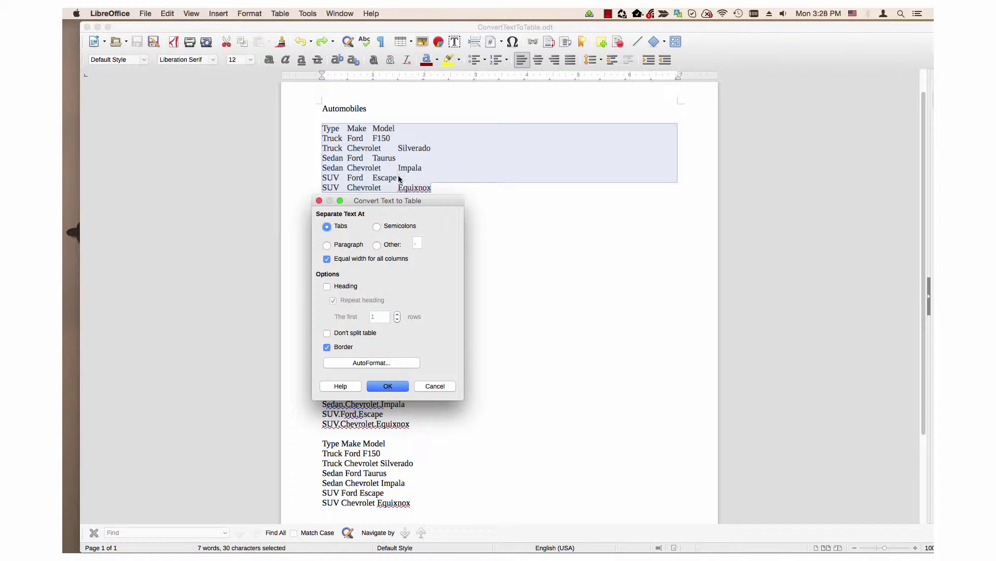
Step: Convert the tab-separated list at Tabs, with Equal width for all columns turned off
{"action": "left_click", "coordinate": [328, 227]}
{"action": "left_click", "coordinate": [387, 386]}
{"action": "left_click", "coordinate": [327, 260]}
{"action": "left_click", "coordinate": [386, 386]}
Step: Finish the tab-list table, then convert the semicolon list into a table split at Semicolons
{"action": "left_click", "coordinate": [393, 386]}
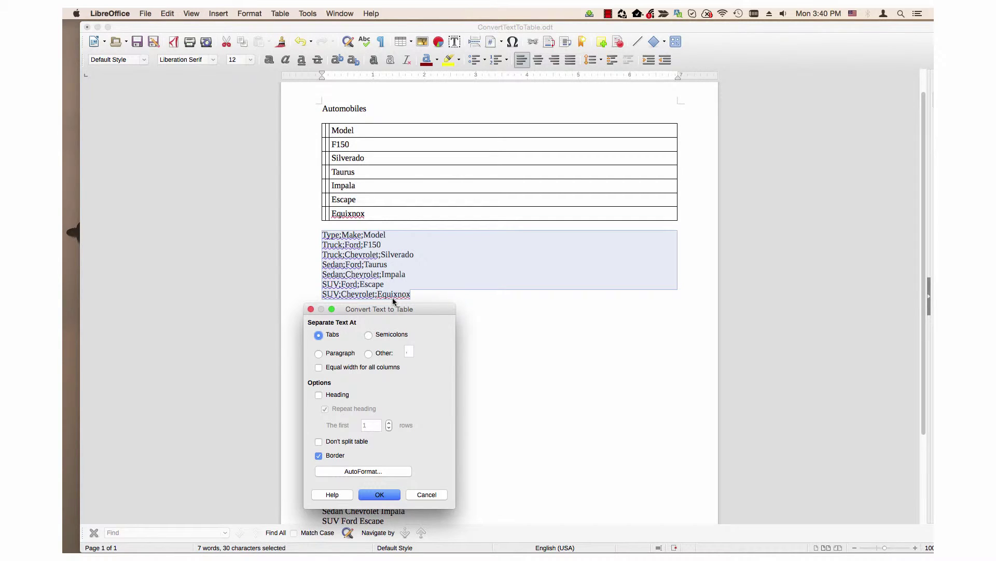
{"action": "left_click", "coordinate": [369, 335]}
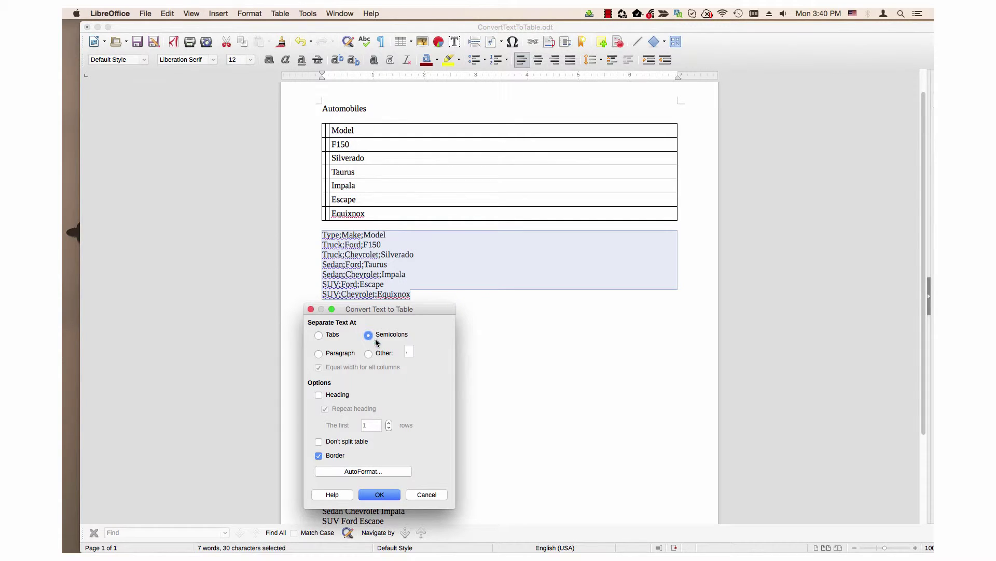
{"action": "left_click", "coordinate": [378, 494]}
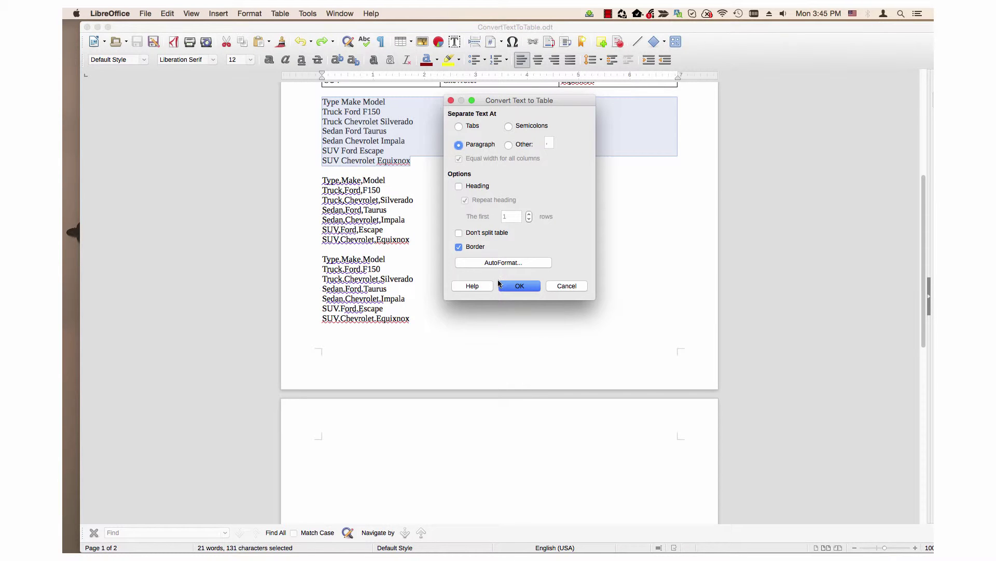
Step: Convert the space-separated car lines into a one-column table using the Paragraph separator
{"action": "left_click", "coordinate": [519, 286]}
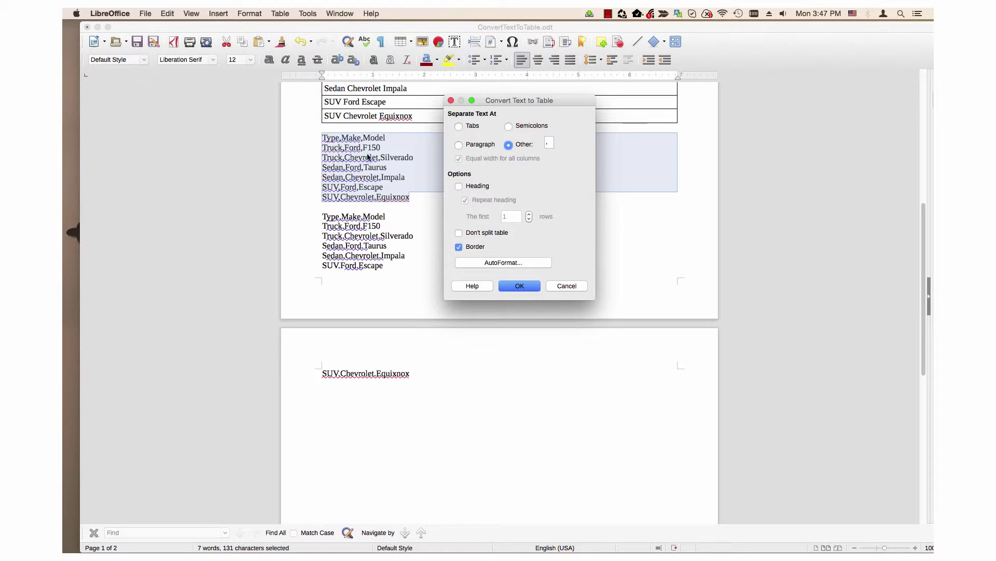
Step: Use a comma as the Other separator and convert the comma list into a table
{"action": "left_click", "coordinate": [546, 143]}
{"action": "left_click", "coordinate": [518, 287]}
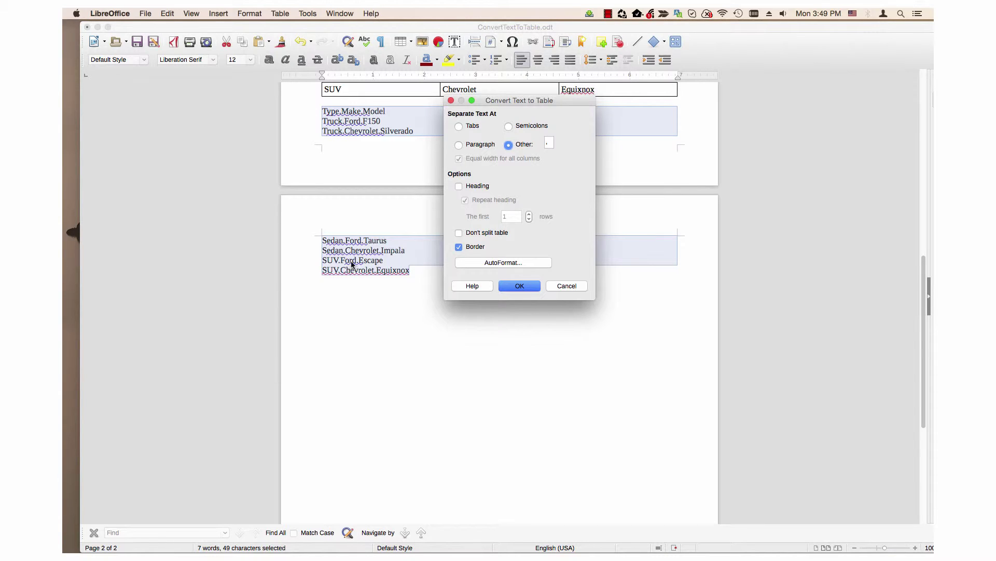
Step: Set the Other separator to a period for the period-separated car list and confirm
{"action": "left_click", "coordinate": [547, 144]}
{"action": "left_click", "coordinate": [517, 285]}
Step: Enable Heading and Repeat heading, with the first 5 rows as the heading
{"action": "left_click", "coordinate": [458, 187]}
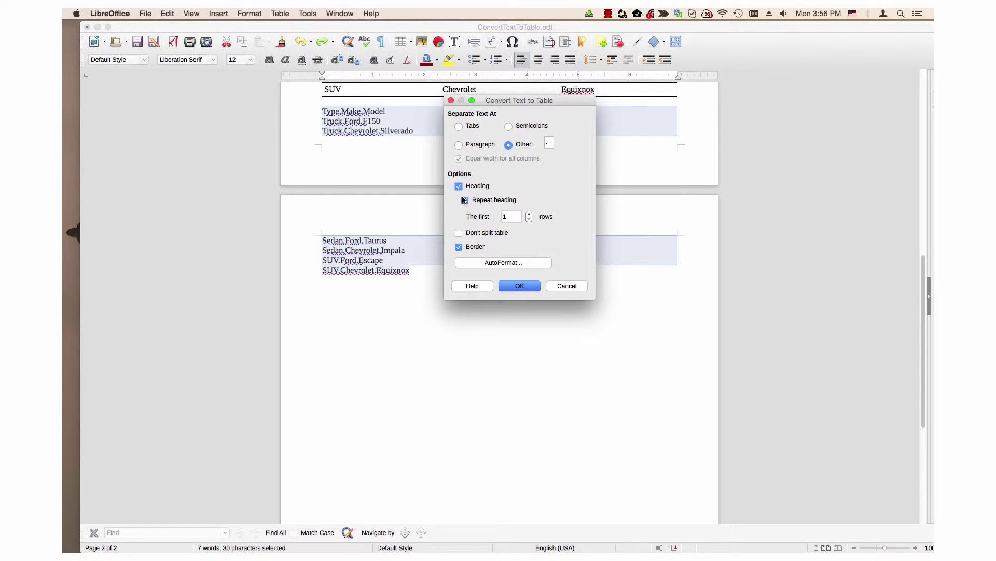
{"action": "left_click", "coordinate": [465, 200]}
{"action": "left_click", "coordinate": [529, 215]}
{"action": "left_click", "coordinate": [530, 215]}
{"action": "left_click", "coordinate": [529, 220]}
{"action": "type", "text": "5"}
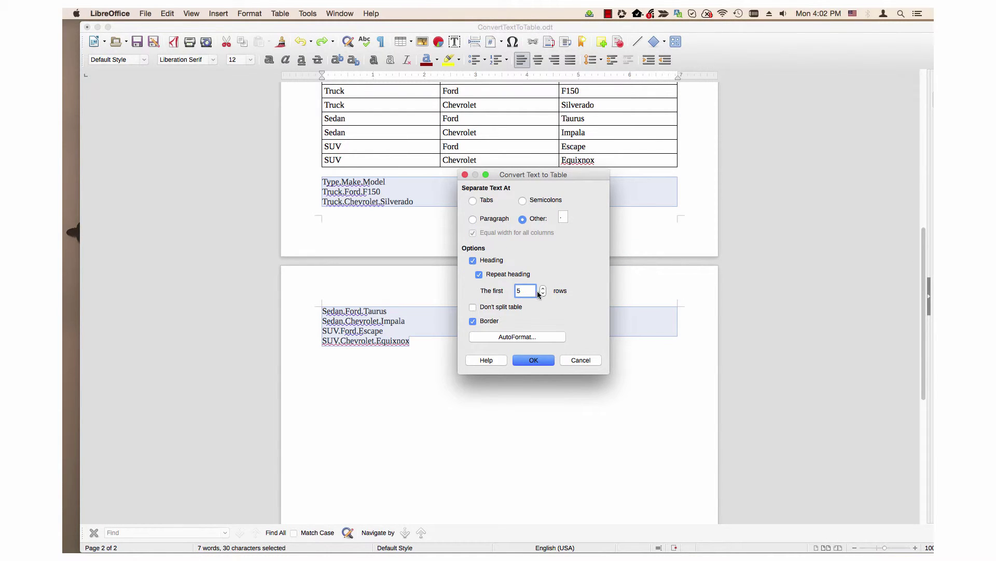
Step: Lower the repeated heading to the first 1 row and convert the period list
{"action": "left_click", "coordinate": [543, 294]}
{"action": "left_click", "coordinate": [543, 294]}
{"action": "left_click", "coordinate": [543, 294]}
{"action": "left_click", "coordinate": [543, 294]}
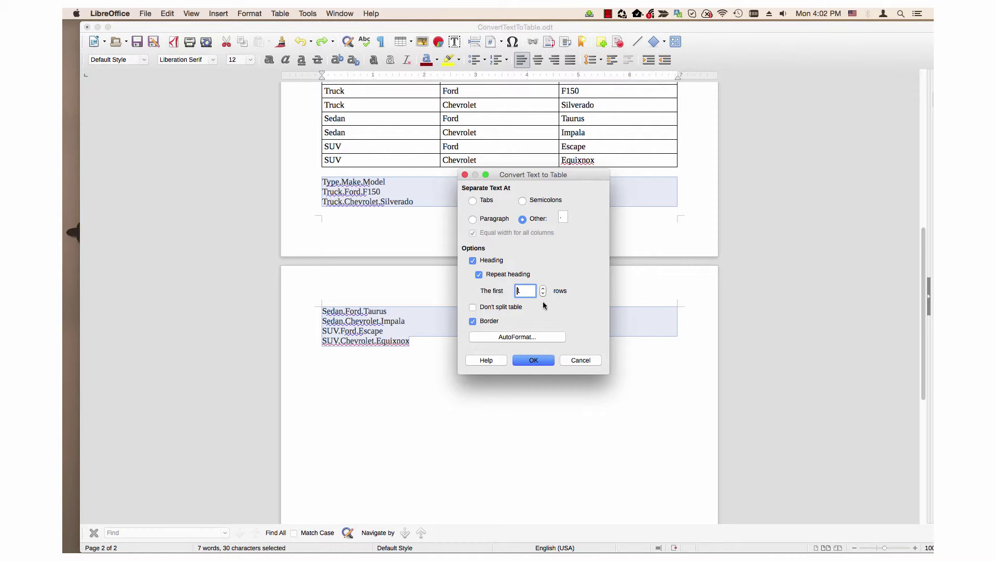
{"action": "left_click", "coordinate": [534, 363]}
Step: Convert the period-separated list, then convert it again with Don't split table checked
{"action": "left_click", "coordinate": [534, 360]}
{"action": "left_click", "coordinate": [472, 307]}
{"action": "left_click", "coordinate": [536, 361]}
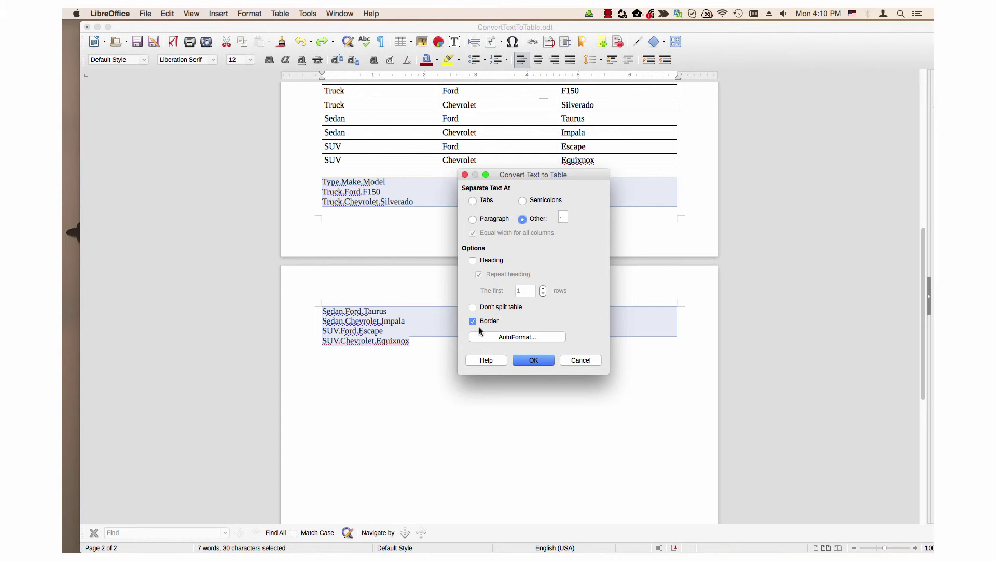
{"action": "left_click", "coordinate": [528, 359]}
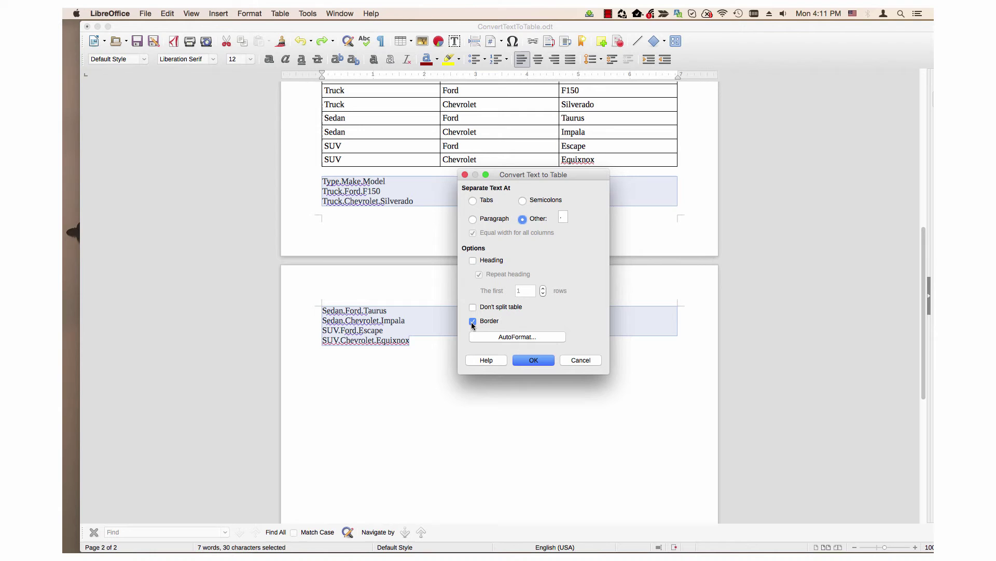
{"action": "left_click", "coordinate": [473, 321]}
{"action": "left_click", "coordinate": [533, 360]}
Step: Show the AutoFormat predefined table styles for the period list's conversion
{"action": "left_click", "coordinate": [510, 339]}
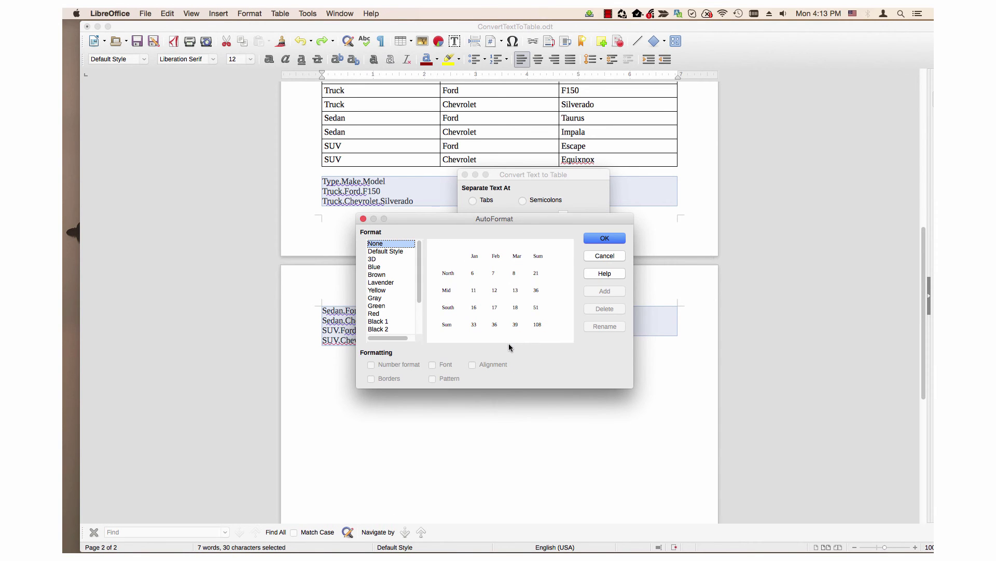